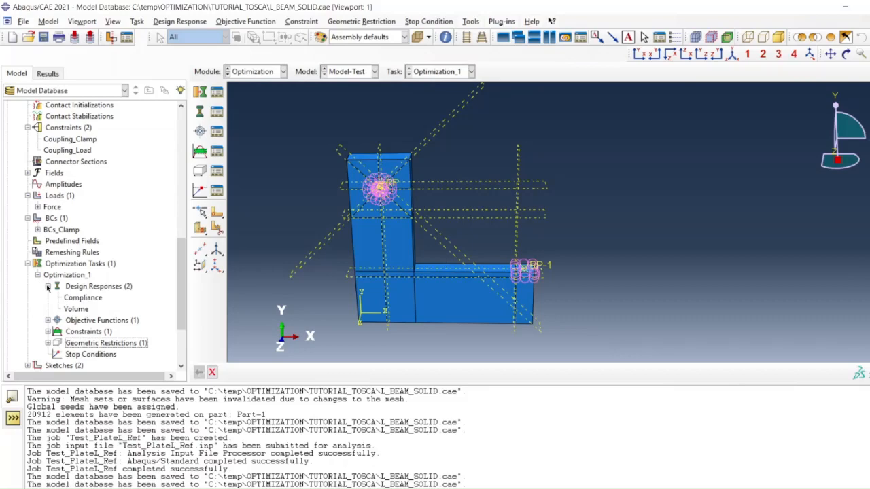
# Review the C_volfrac volume constraint of the Optimization_1 task without changing it, and collapse the optimization tasks.
pyautogui.click(48, 286)
pyautogui.click(47, 309)
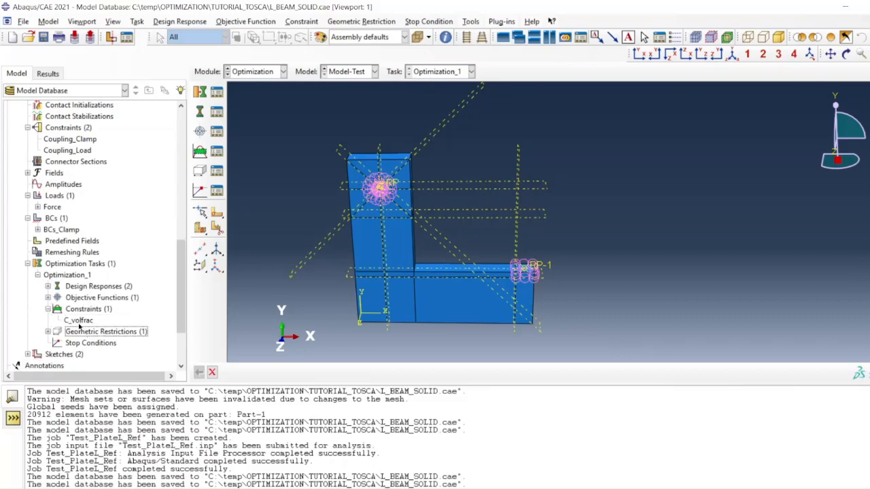
pyautogui.doubleClick(78, 321)
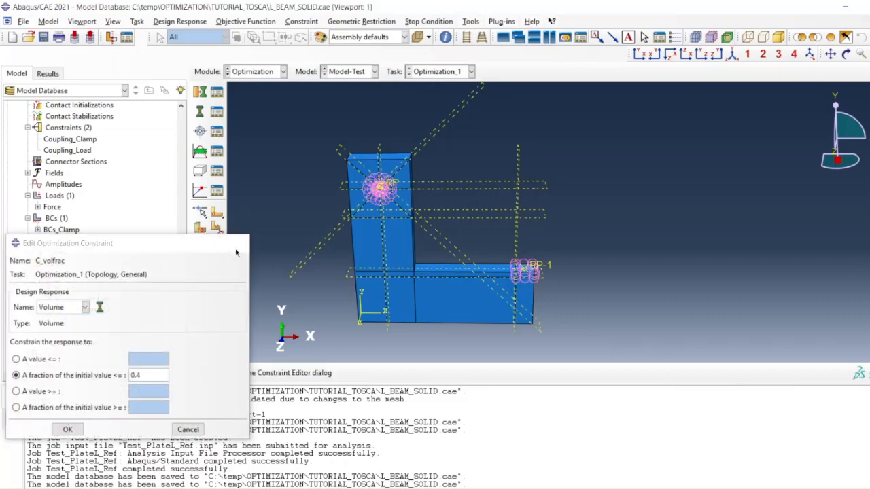
pyautogui.click(239, 242)
pyautogui.click(37, 274)
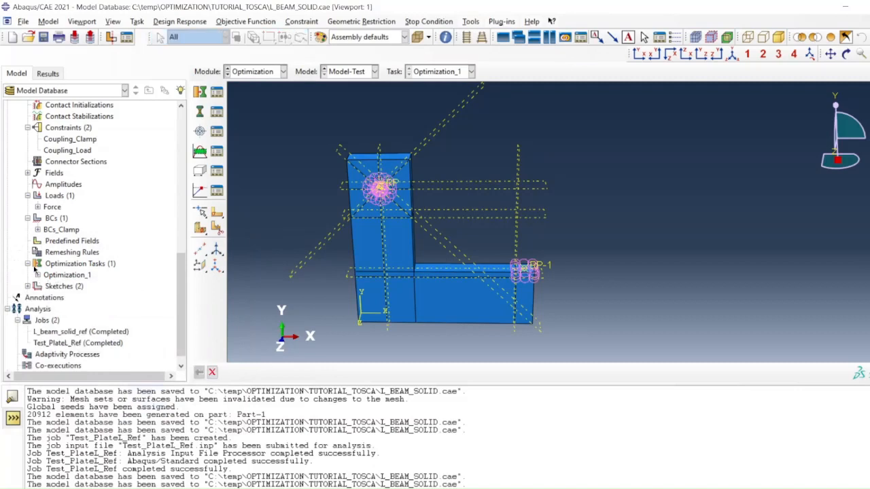
pyautogui.click(28, 264)
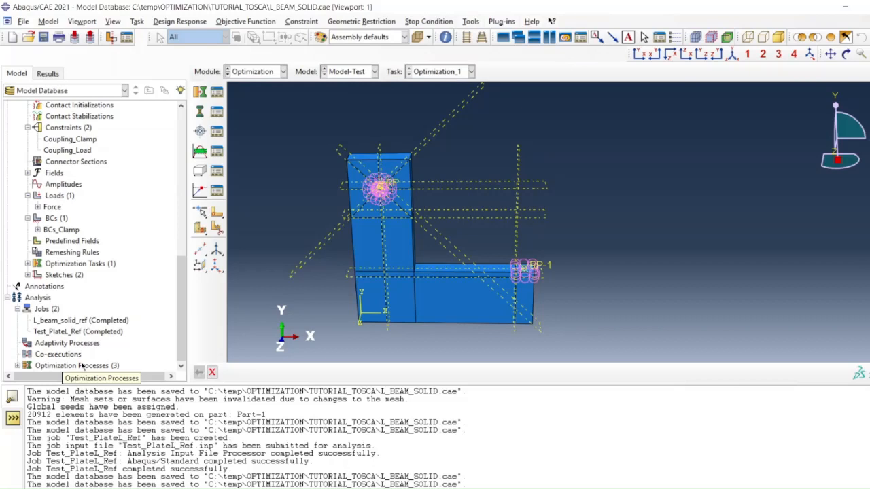
# Delete the existing optimization processes MinCompl_volfract04, MinVol_Cdisp5mm and MinVol_Cdisp5mm_ForceRP.
pyautogui.click(18, 365)
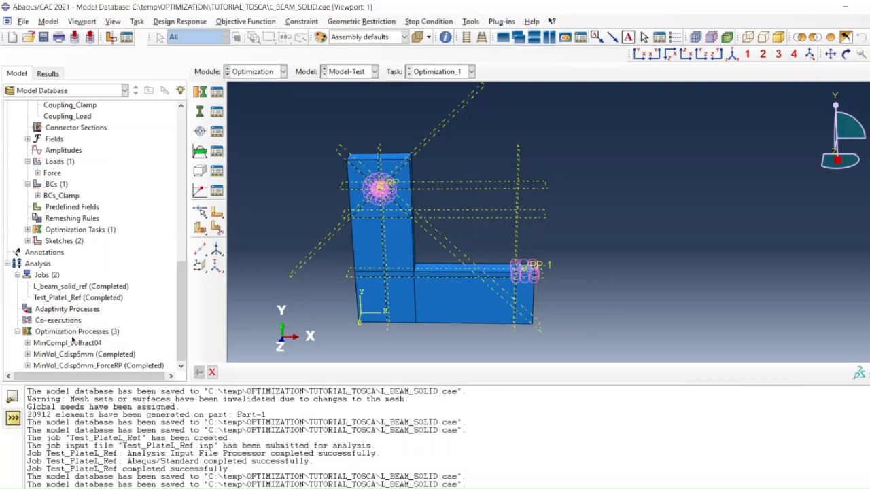
pyautogui.click(72, 343)
pyautogui.keyDown('shift'); pyautogui.click(75, 366); pyautogui.keyUp('shift')
pyautogui.rightClick(77, 367)
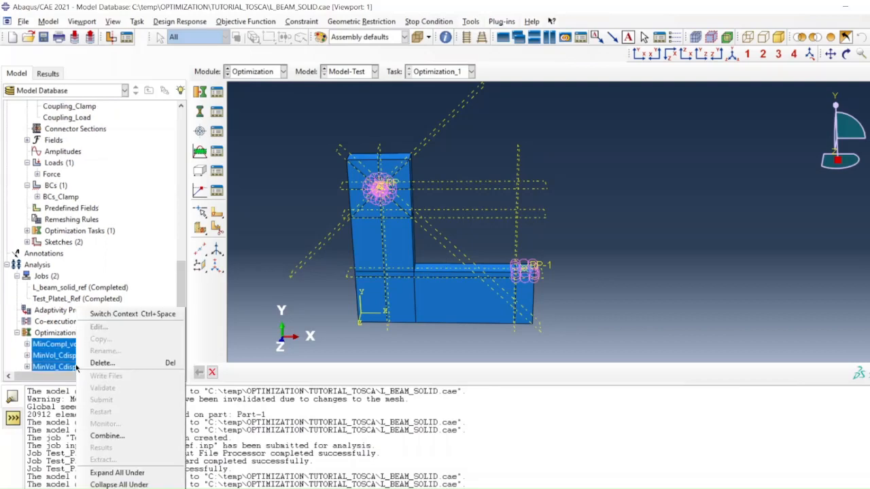
pyautogui.click(100, 363)
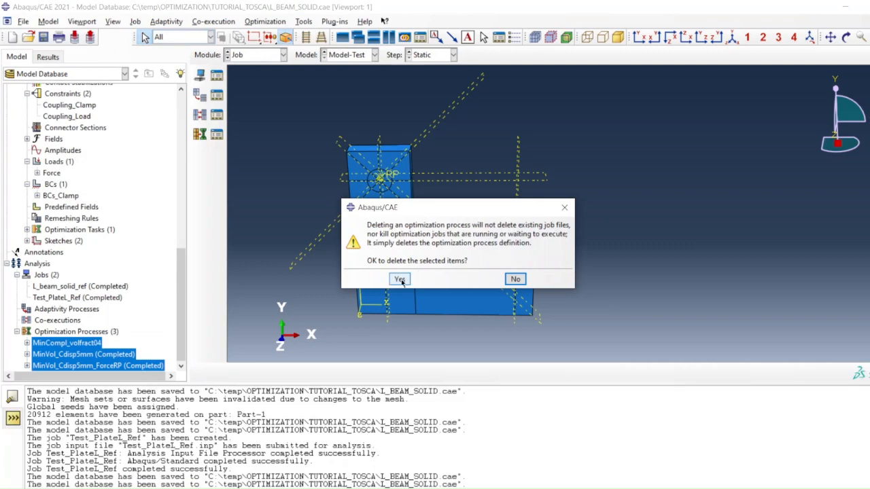
pyautogui.click(398, 278)
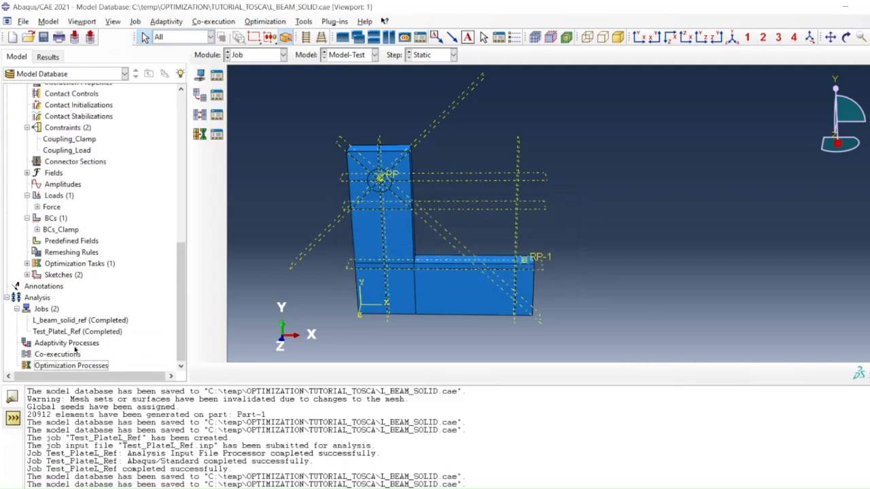
# Start a new optimization process and name it MinCompl_Cvolfrac04.
pyautogui.doubleClick(67, 366)
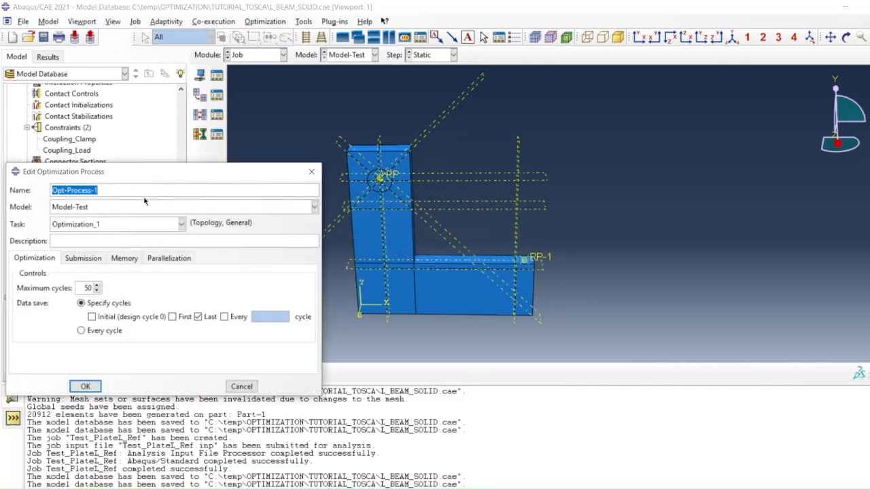
pyautogui.write('Optimization')
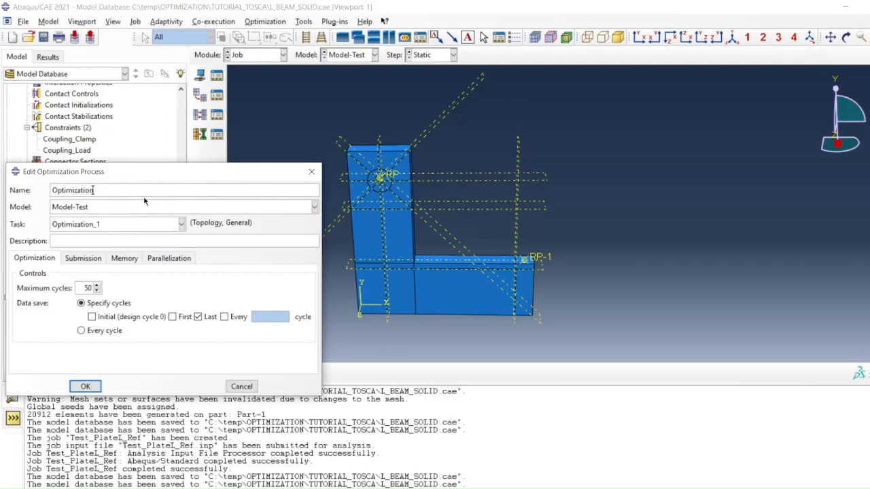
pyautogui.press('BackSpace')
pyautogui.press('BackSpace')
pyautogui.press('BackSpace')
pyautogui.press('BackSpace')
pyautogui.press('BackSpace')
pyautogui.press('BackSpace')
pyautogui.press('BackSpace')
pyautogui.press('BackSpace')
pyautogui.press('BackSpace')
pyautogui.press('BackSpace')
pyautogui.press('BackSpace')
pyautogui.press('BackSpace')
pyautogui.write('MinCompl_Cvolfrac')
# Assign the model Model-Test and the task Optimization_1 to the new optimization process.
pyautogui.click(144, 209)
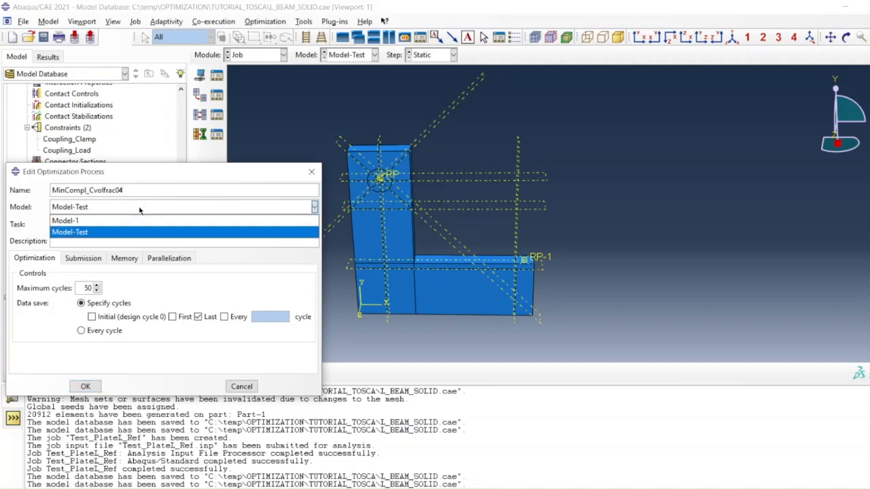
pyautogui.click(140, 210)
pyautogui.click(105, 226)
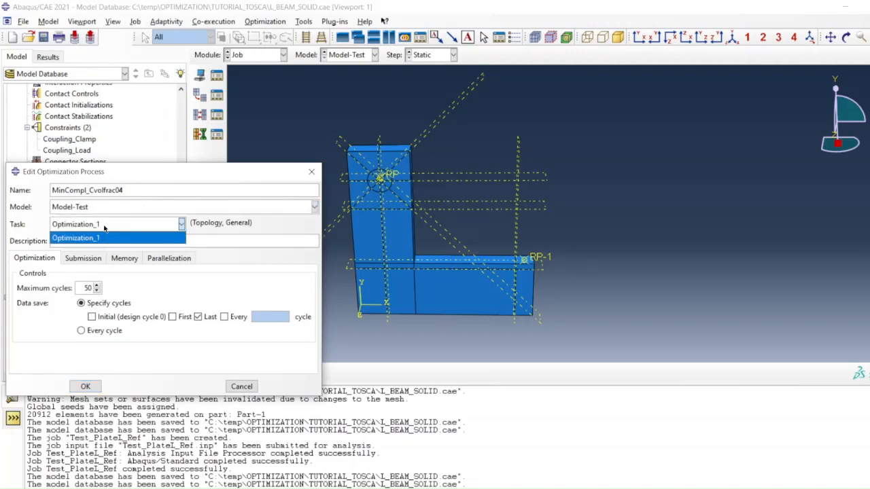
pyautogui.click(106, 229)
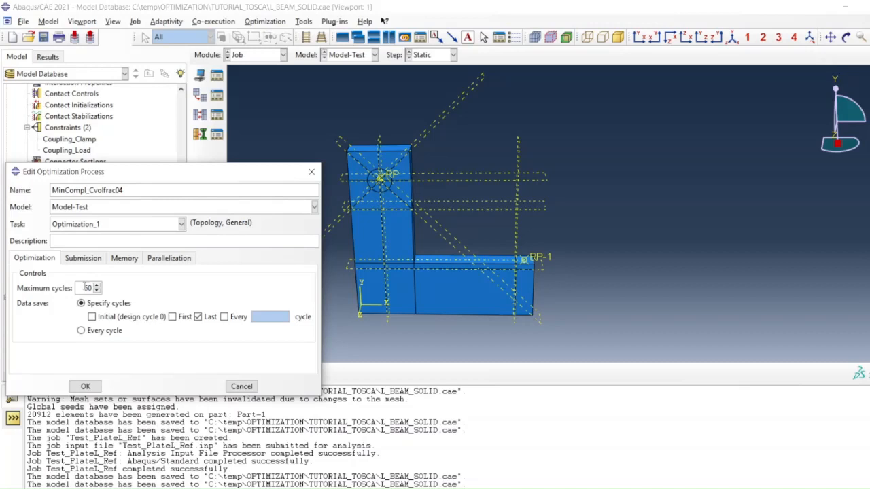
# Enable multiple processors for the optimization process, set their number to 4, and create the process.
pyautogui.click(84, 261)
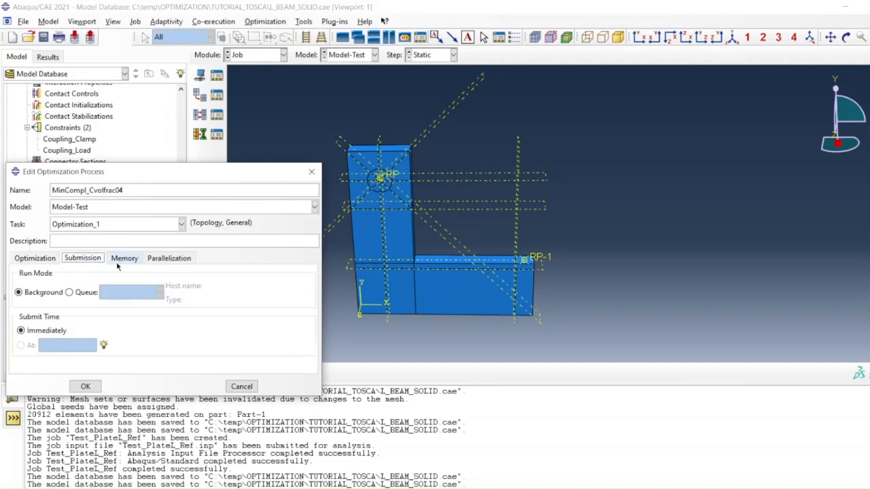
pyautogui.click(121, 264)
pyautogui.click(168, 259)
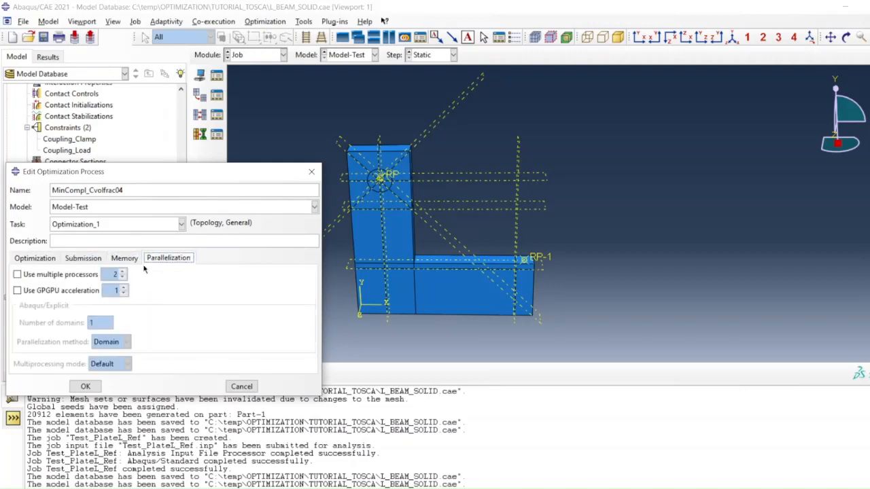
pyautogui.click(17, 274)
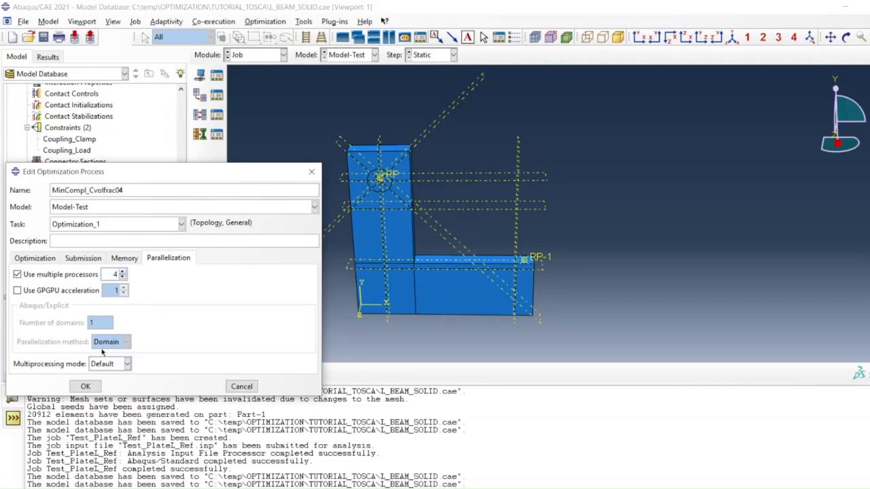
pyautogui.click(86, 387)
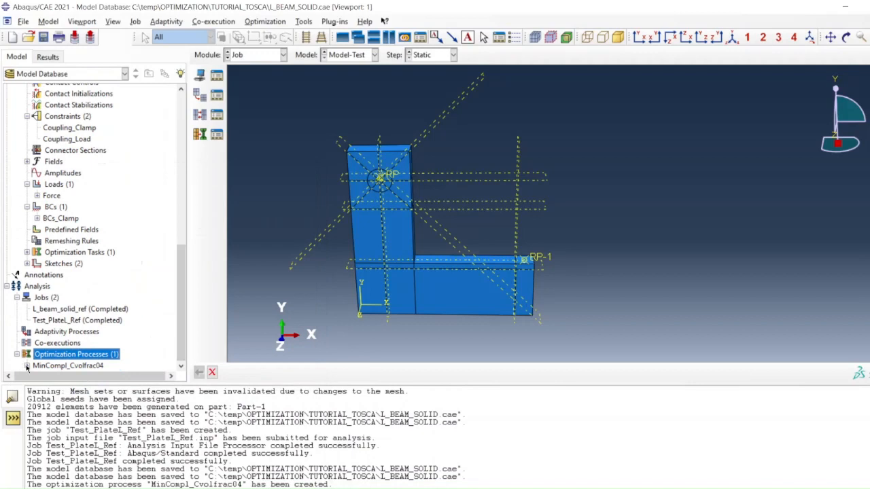
# Submit the MinCompl_Cvolfrac04 optimization process, continuing without a history output request.
pyautogui.rightClick(62, 365)
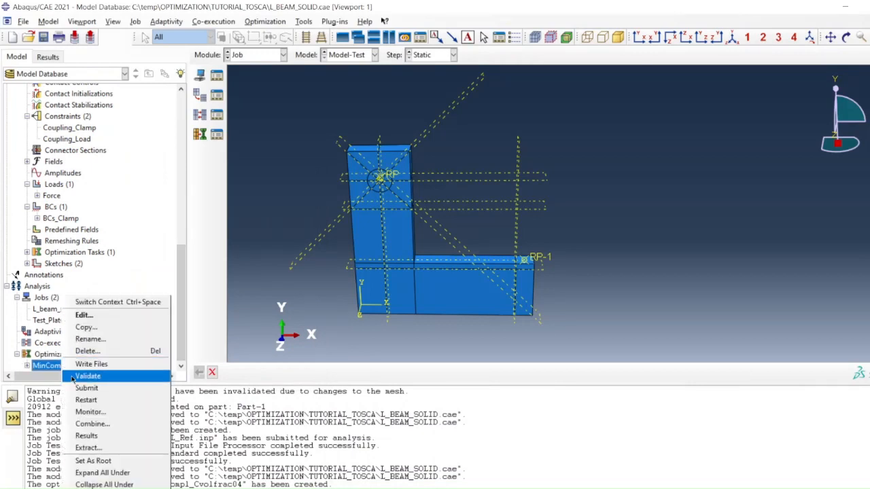
pyautogui.click(87, 388)
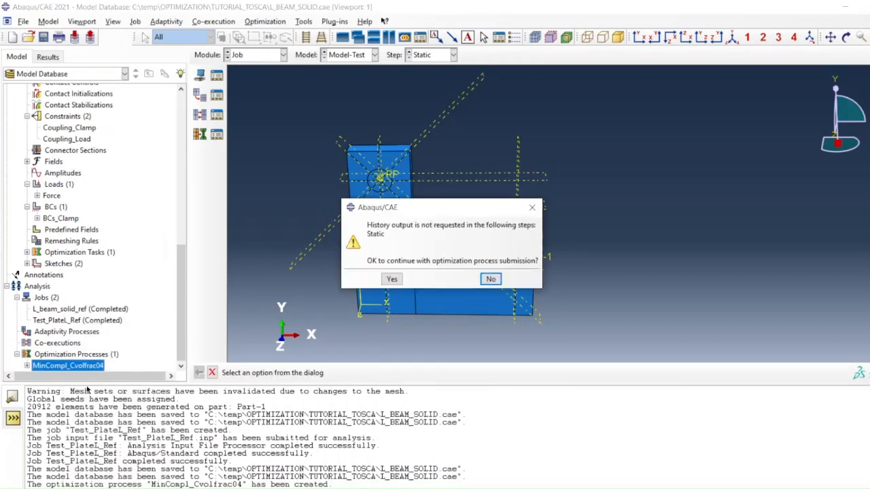
pyautogui.click(384, 284)
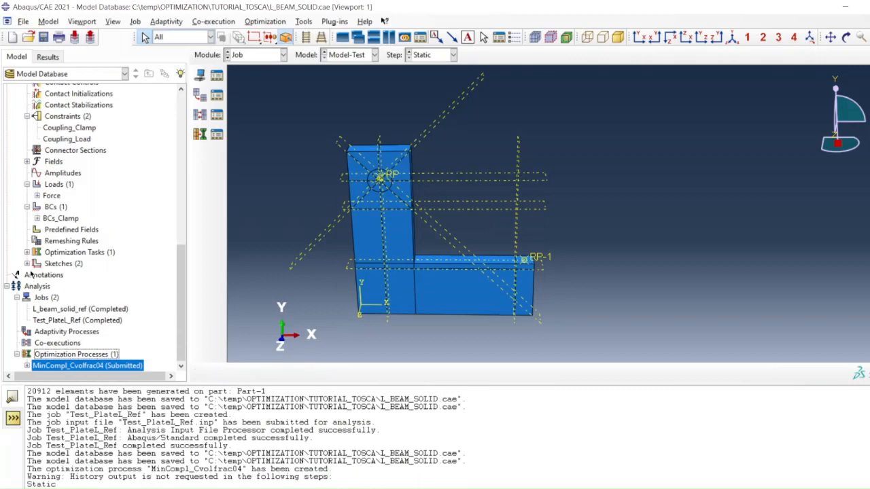
pyautogui.scroll(2, 32, 275)
pyautogui.scroll(-2, 32, 279)
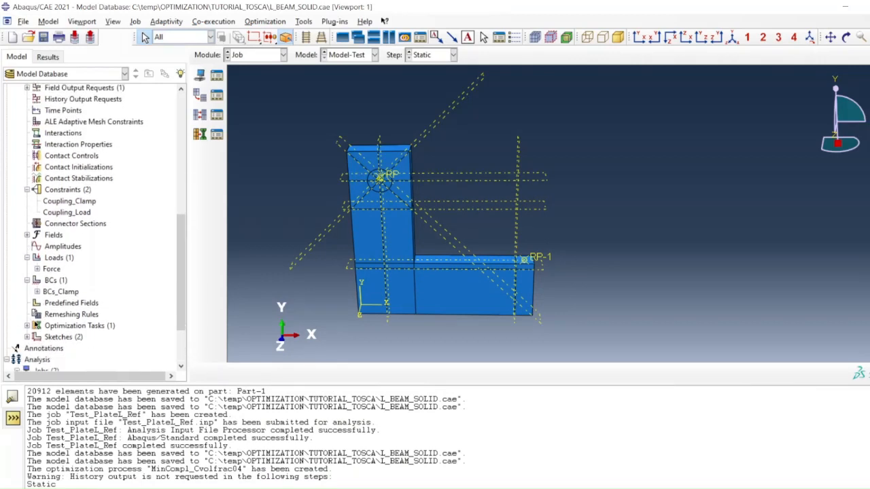
pyautogui.click(27, 286)
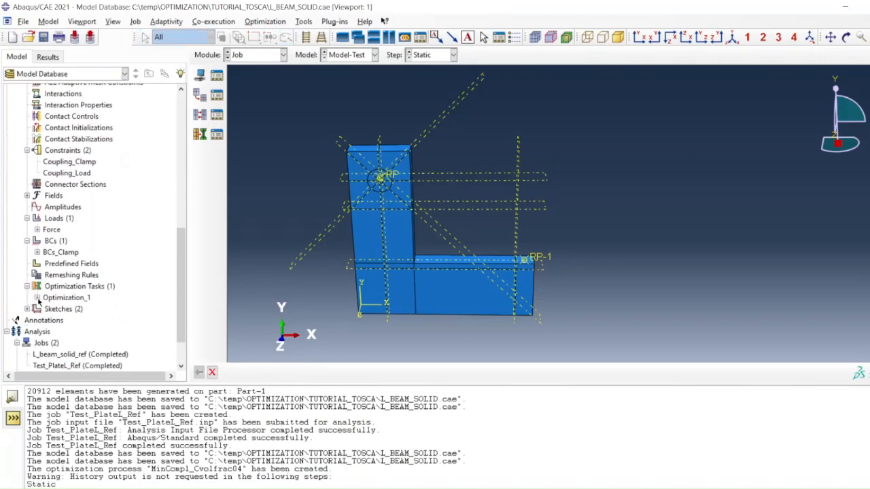
pyautogui.scroll(-2, 77, 340)
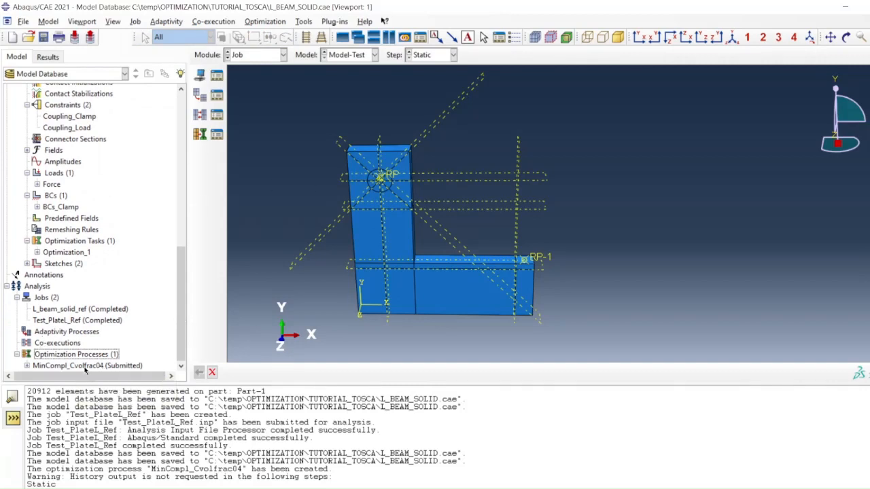
# Monitor the submitted MinCompl_Cvolfrac04 process, placing its monitor window beside the model tree so its log is readable.
pyautogui.rightClick(83, 368)
pyautogui.click(126, 414)
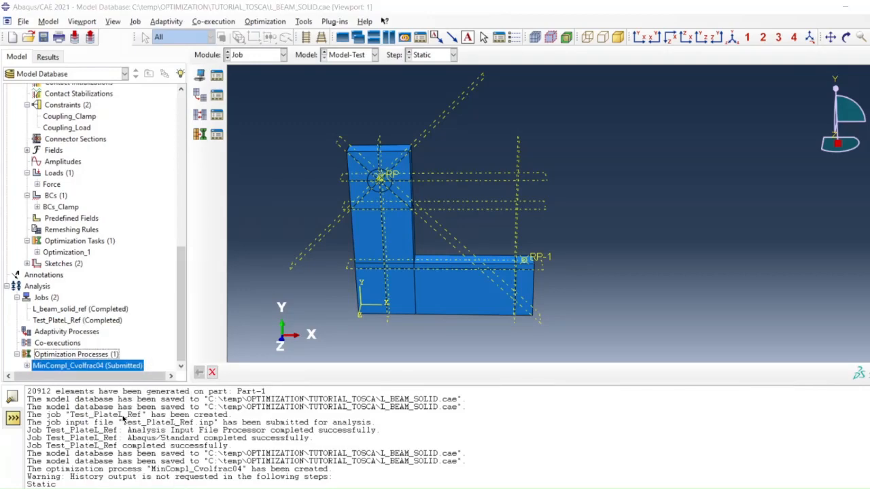
pyautogui.moveTo(241, 87); pyautogui.dragTo(717, 91)
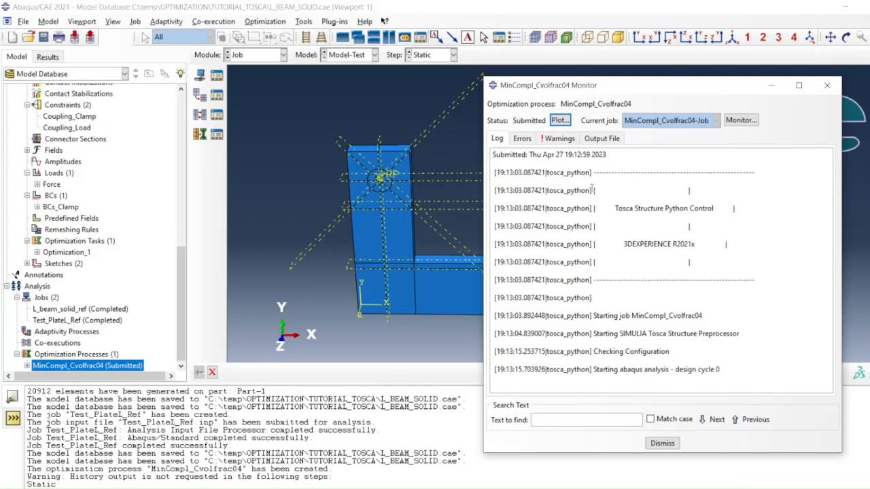
# Plot the objective function and volume constraint history of MinCompl_Cvolfrac04, and maximize the plot viewport while shrinking the message area.
pyautogui.click(557, 120)
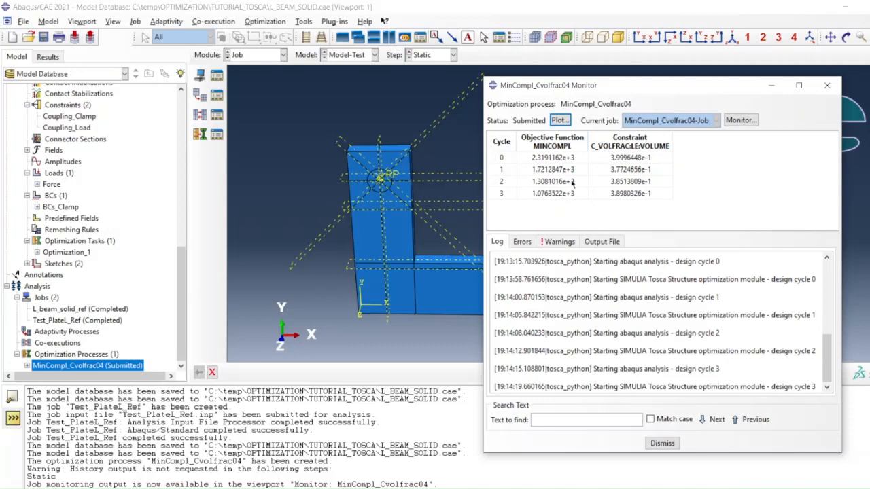
pyautogui.click(558, 120)
pyautogui.click(770, 86)
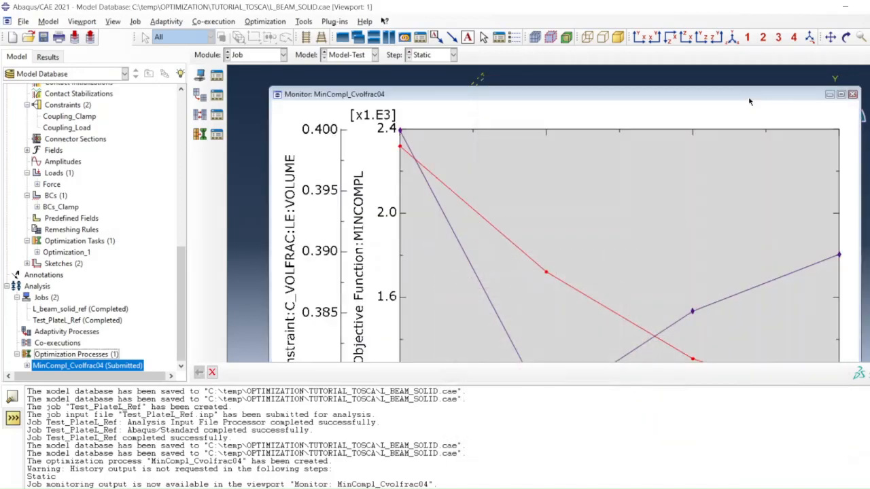
pyautogui.click(840, 94)
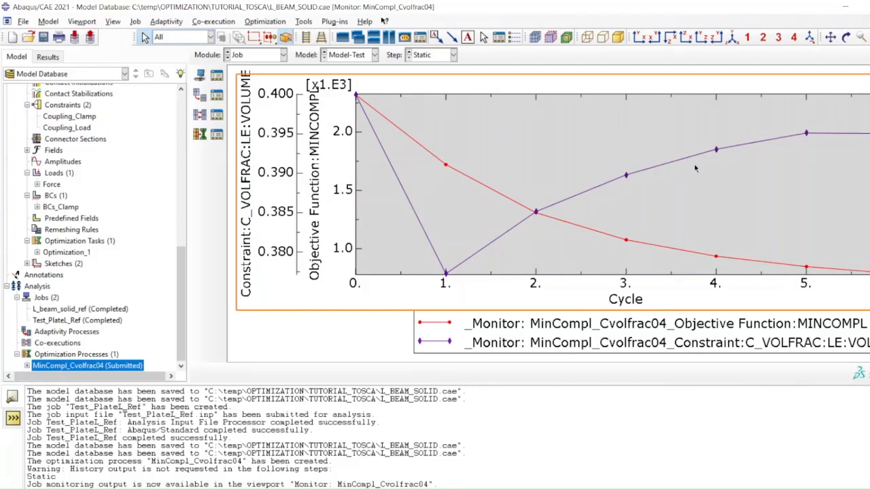
pyautogui.moveTo(486, 383); pyautogui.dragTo(486, 417)
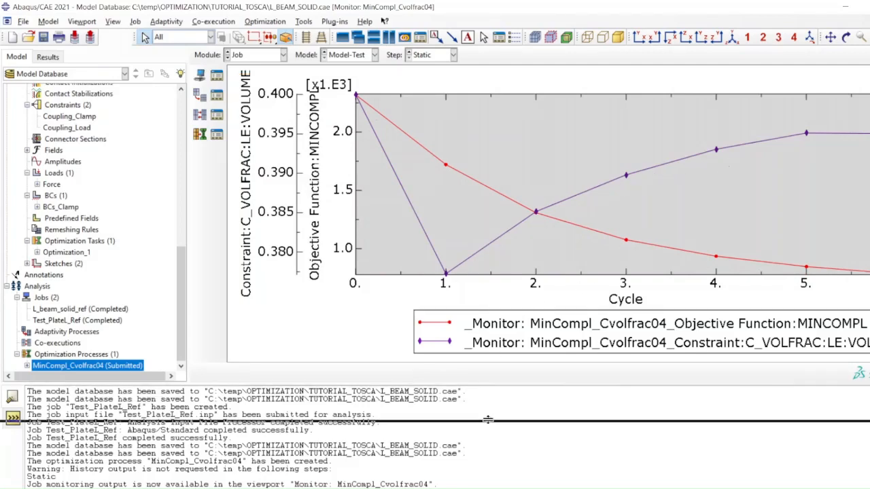